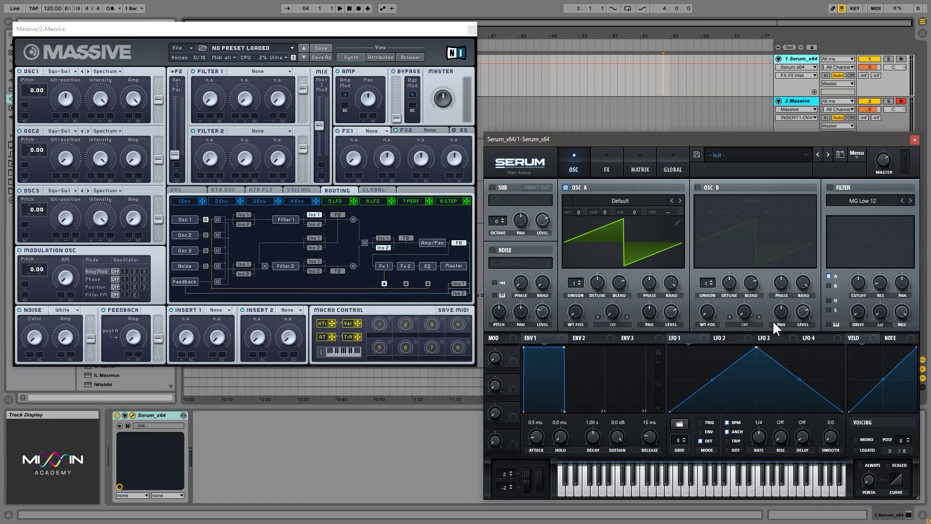
Step: Enable the Sub, Noise, Osc B and Filter modules in Serum and route all four sound sources into the filter
left_click(492, 188)
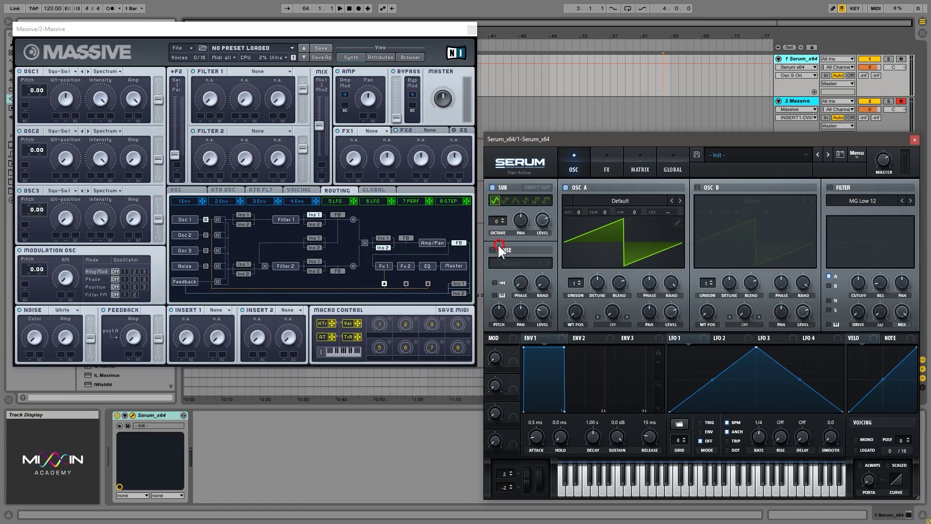
left_click(493, 250)
left_click(698, 188)
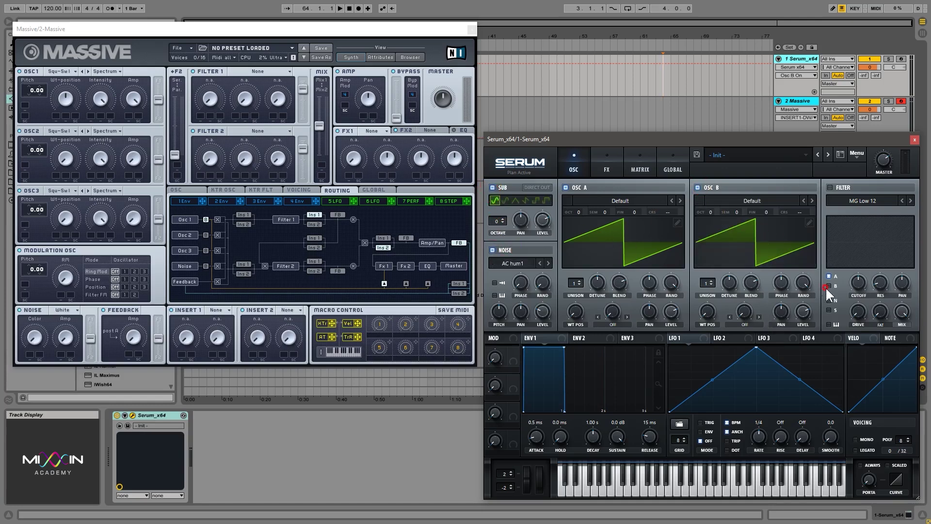
left_click(829, 286)
left_click(830, 188)
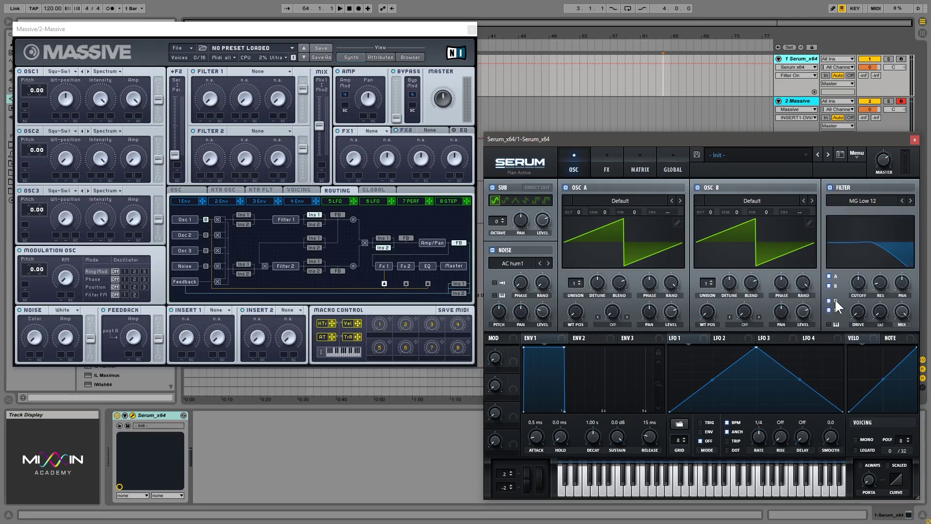
left_click(829, 286)
Step: Switch the Serum filter off and compare the oscillator page with the FX page
left_click(606, 175)
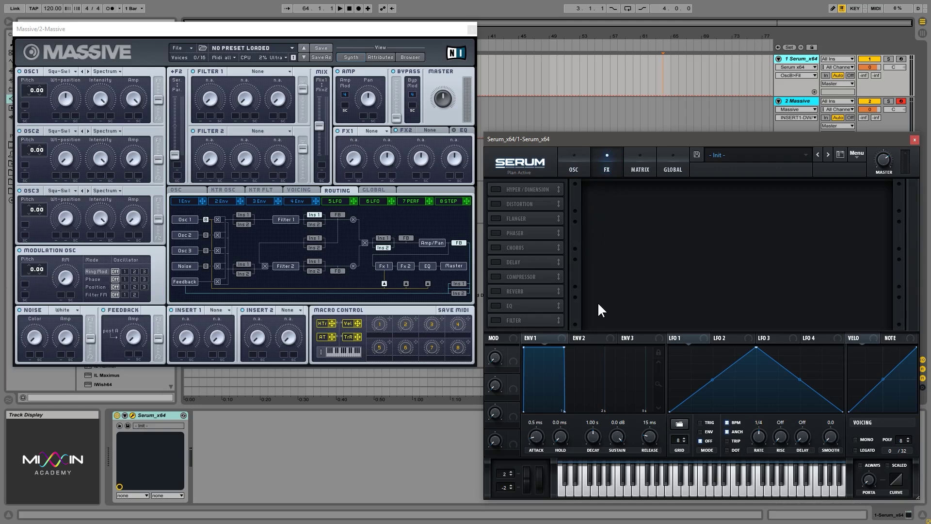
left_click(574, 167)
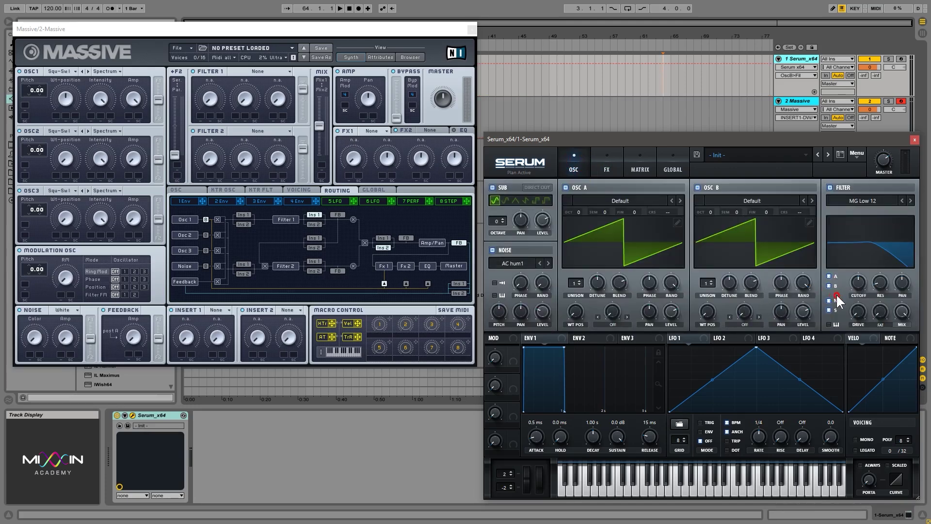
left_click(830, 187)
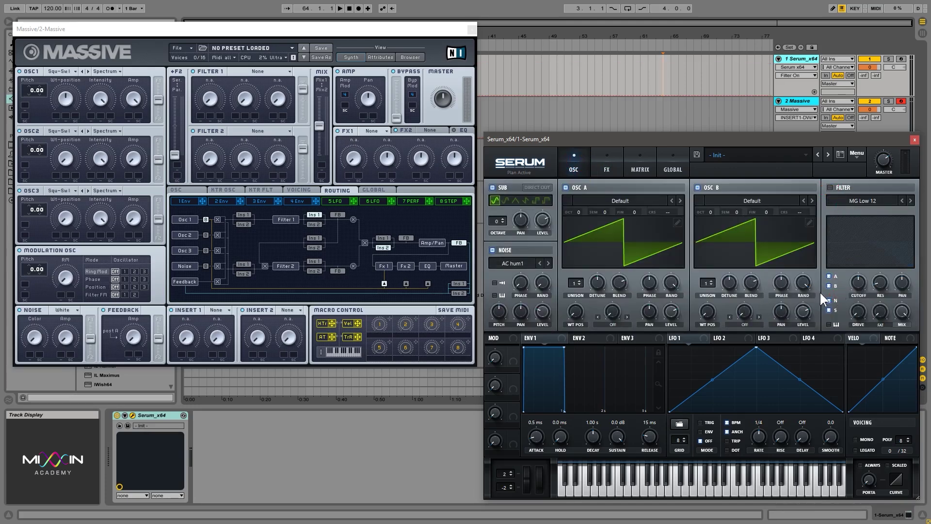
left_click(605, 165)
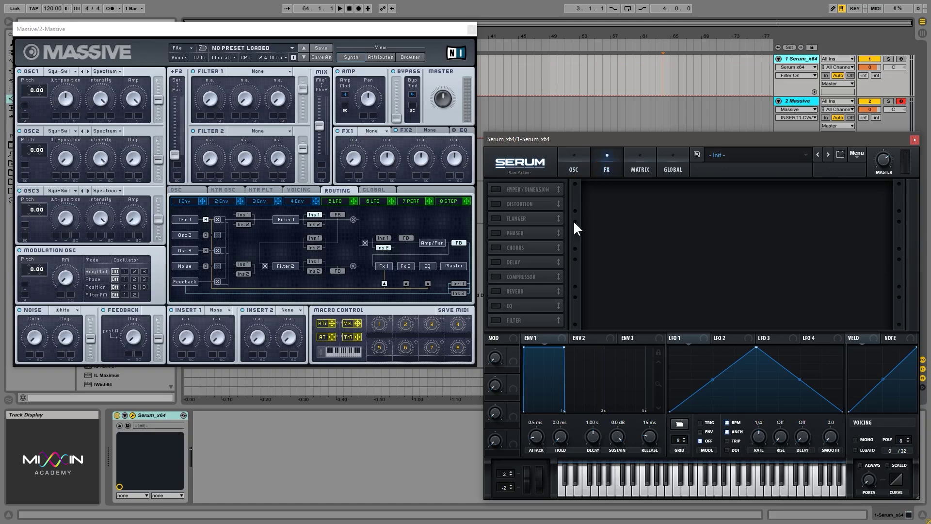
left_click(581, 170)
left_click(656, 240)
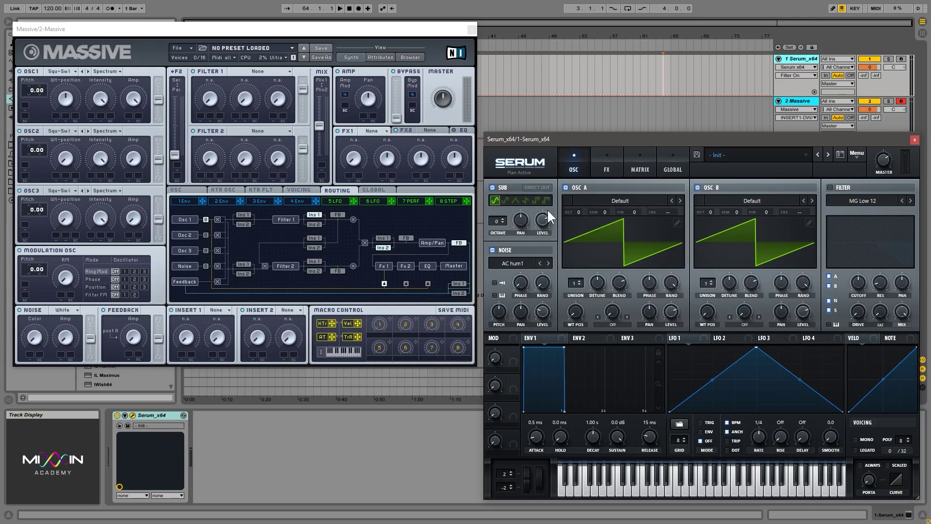
Step: Try other Sub waveforms and return to sine with Direct Out on, and switch the filter back on
left_click(495, 201)
left_click(506, 199)
left_click(525, 201)
left_click(497, 200)
left_click(829, 309)
left_click(830, 187)
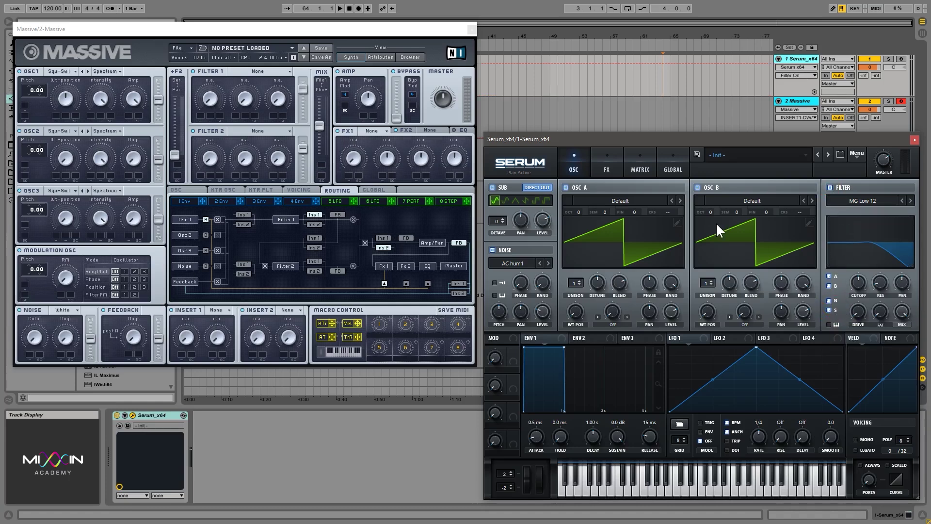
Step: Examine the FX page against the oscillator page to follow the Sub's Direct Out path
left_click(606, 167)
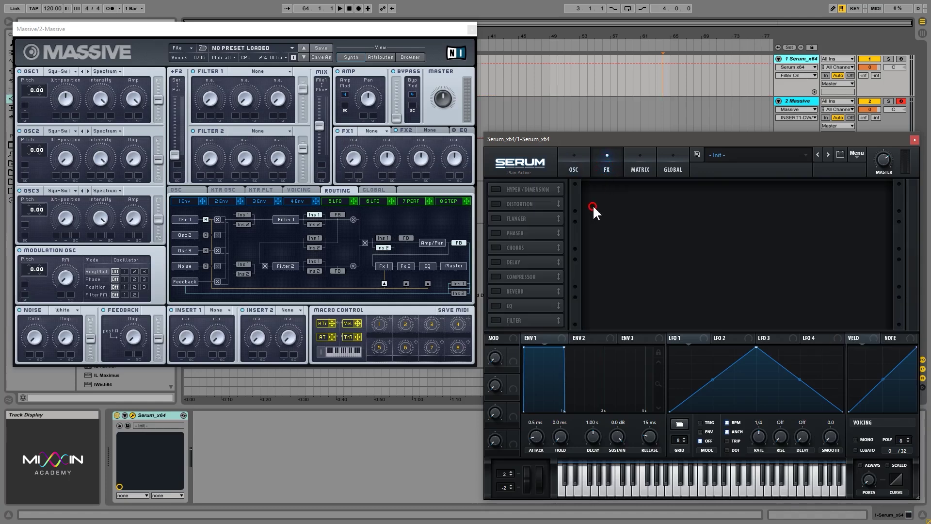
left_click(575, 169)
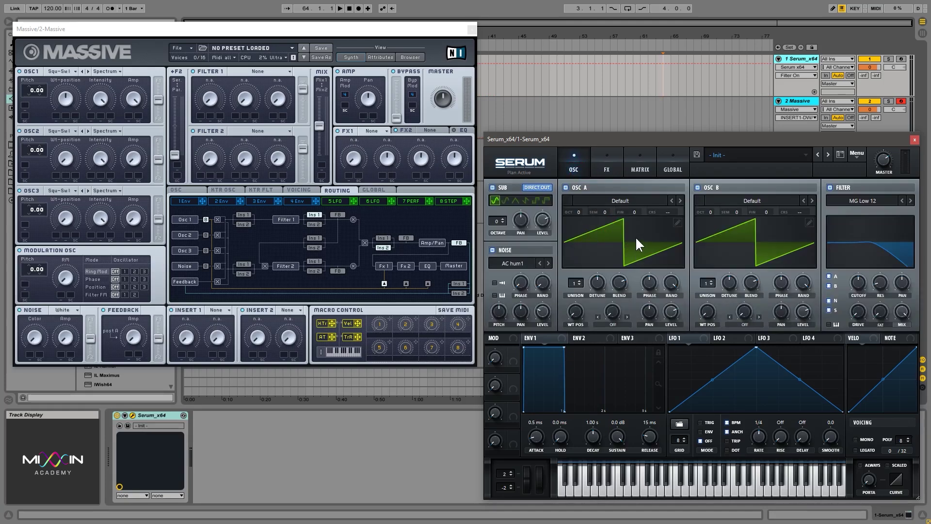
left_click(608, 167)
left_click(582, 173)
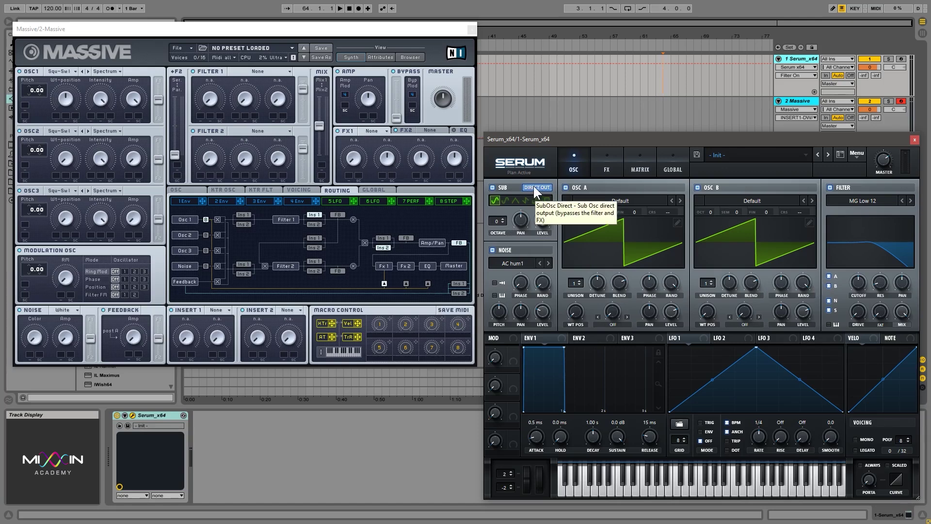
left_click(607, 160)
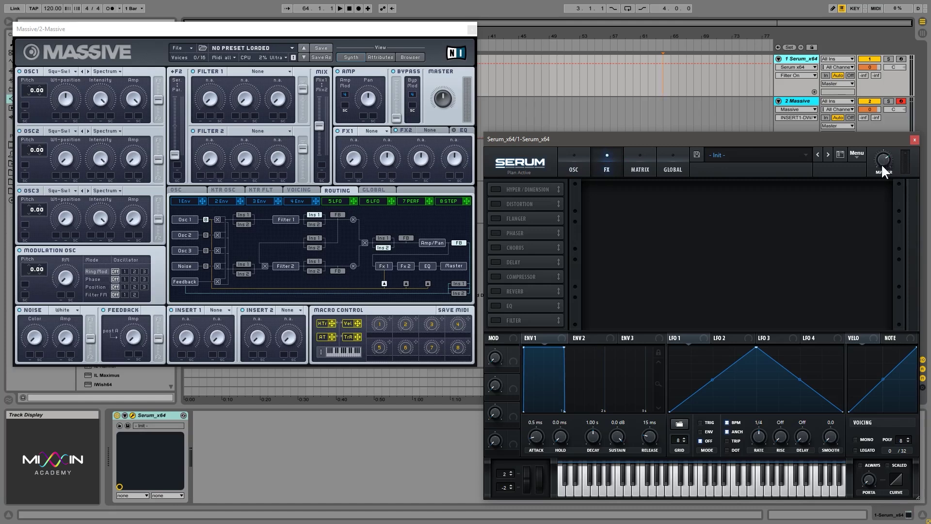
left_click(582, 165)
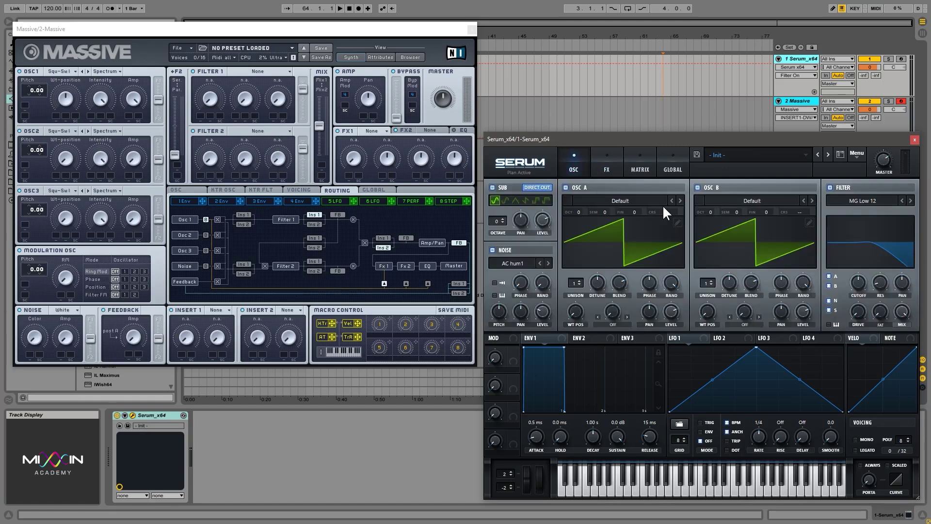
Step: Close the Serum window and move the Massive window to the middle of the screen
left_click(915, 140)
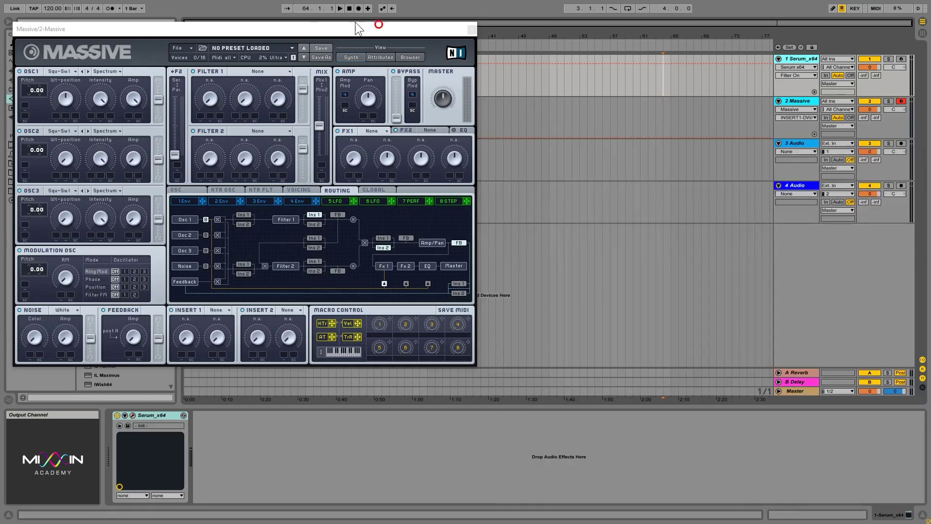
left_click_drag(274, 30, 528, 100)
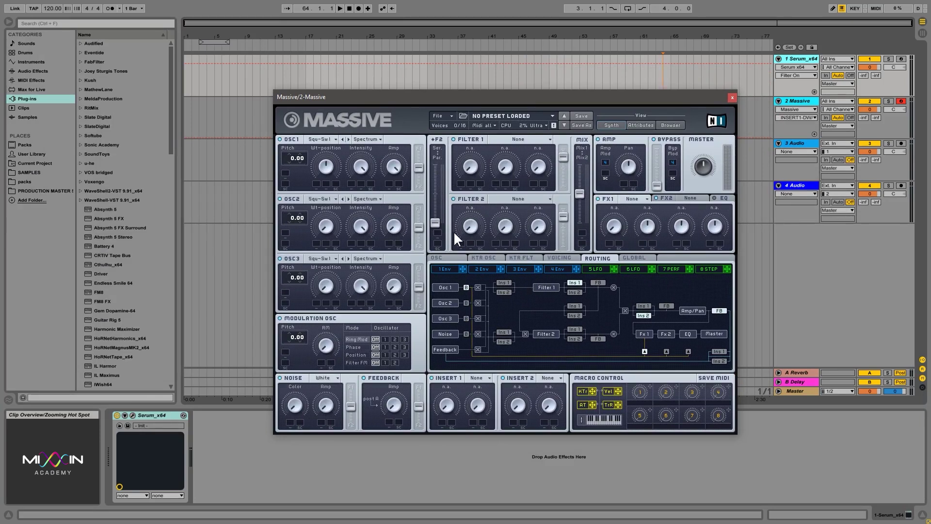
Step: Try different positions for Massive's serial/parallel filter fader and Osc 1's filter routing fader
left_click_drag(435, 222, 429, 258)
left_click_drag(439, 200, 424, 218)
left_click_drag(413, 163, 427, 179)
Step: Place Insert 1 on the path between Filter 1 and Filter 2, and Insert 2 in front of Filter 2
left_click(574, 292)
left_click(571, 309)
left_click(516, 336)
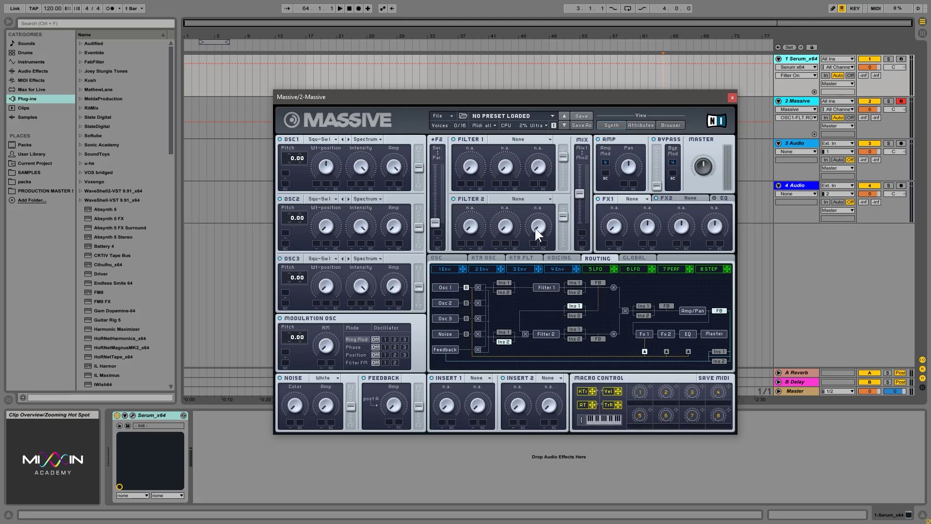
Step: Set the filters fully to serial with an adjusted mix balance, and place Insert 1 before Amp/Pan
left_click_drag(439, 221, 436, 126)
left_click_drag(579, 193, 581, 165)
left_click(647, 315)
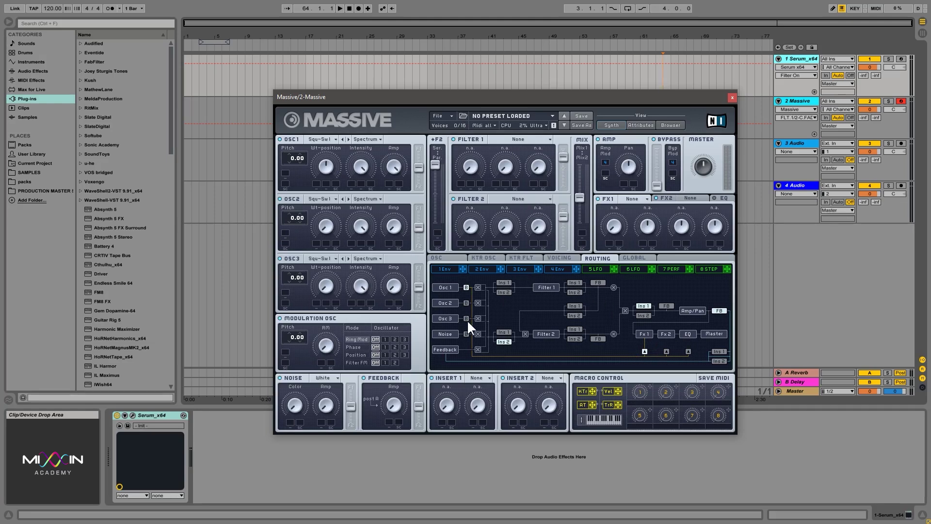
Step: Take the bypass signal from Osc 2 and raise the bypass level to maximum
left_click(467, 303)
left_click(399, 224)
left_click_drag(657, 186, 661, 142)
Step: Move the bypass return from FX1 past FX2 to the EQ, and show the EQ controls
left_click(666, 351)
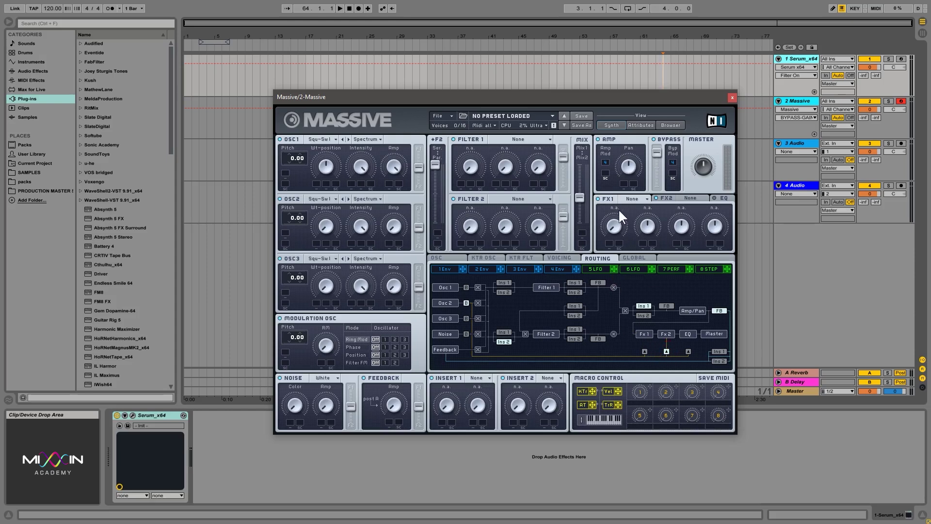
left_click(688, 351)
left_click(724, 198)
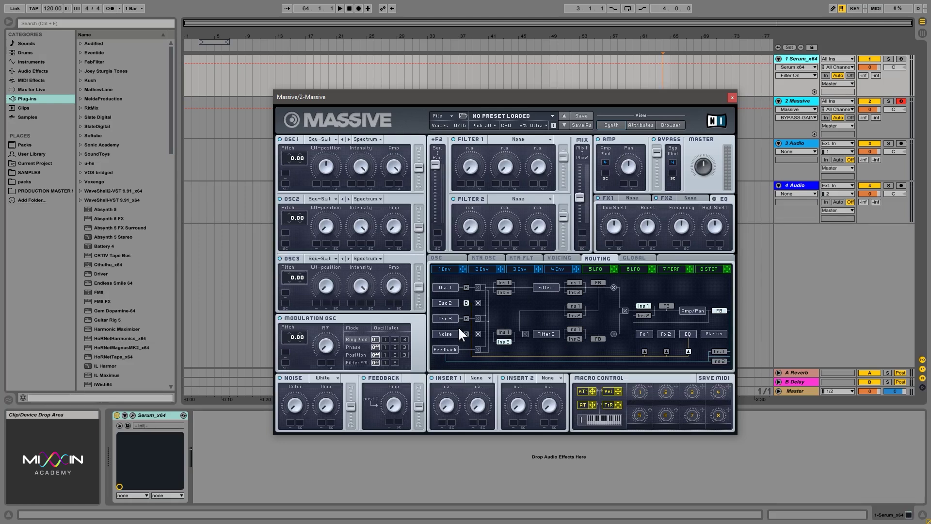
Step: Take the feedback from Filter 1 and then Filter 2, and raise the feedback's filter routing fader
left_click(598, 291)
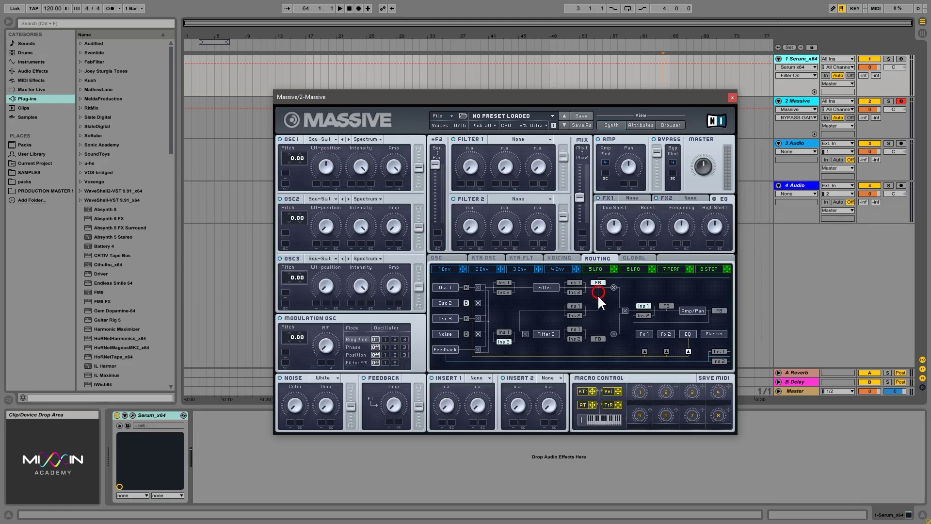
left_click(598, 338)
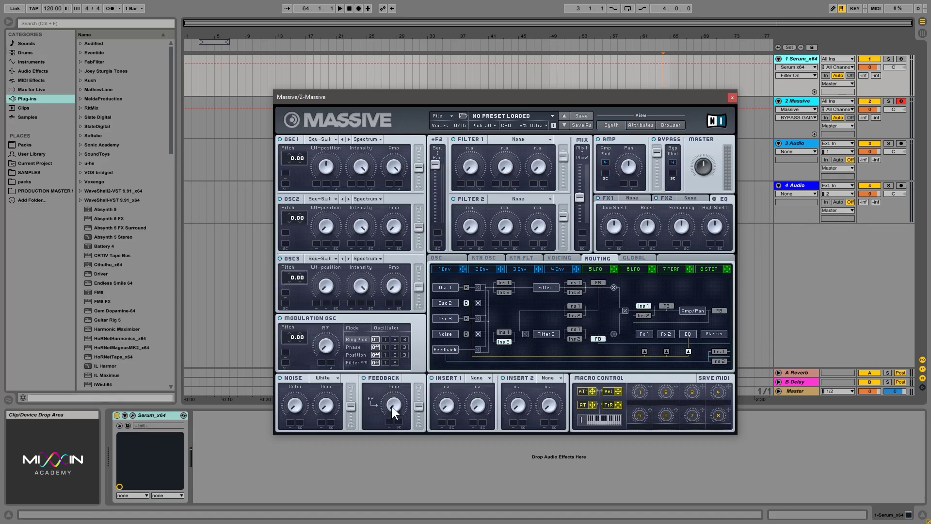
left_click_drag(419, 408, 421, 394)
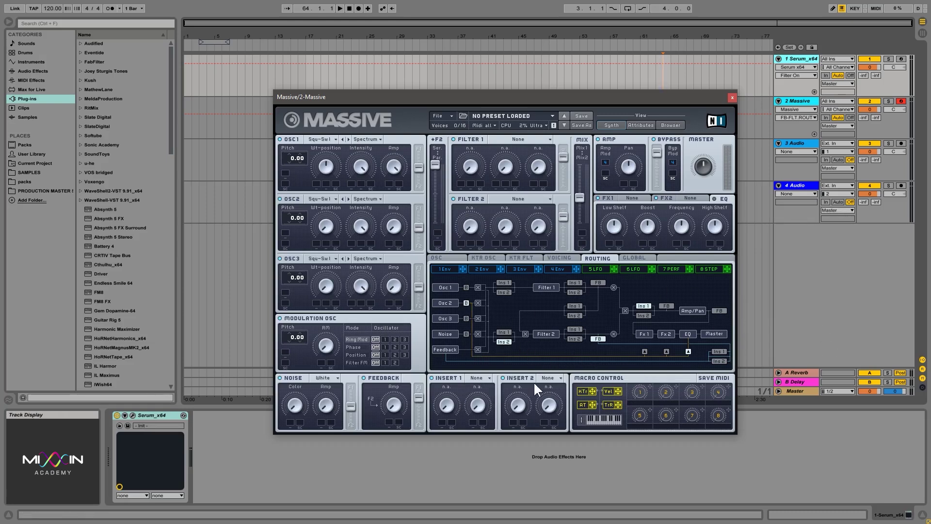
Step: Place Insert 1 in the feedback path and switch the feedback source between Filter 1 and Filter 2
left_click(720, 352)
left_click(719, 351)
left_click(598, 283)
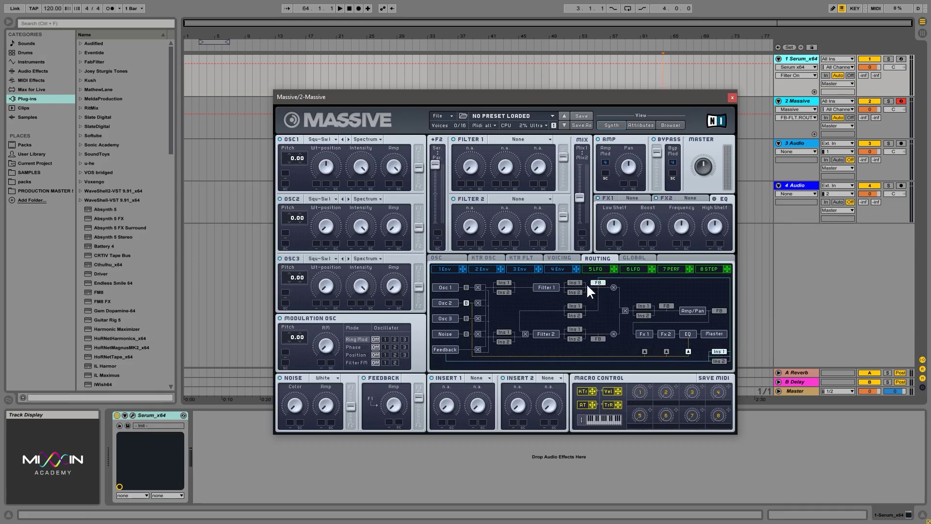
left_click(598, 339)
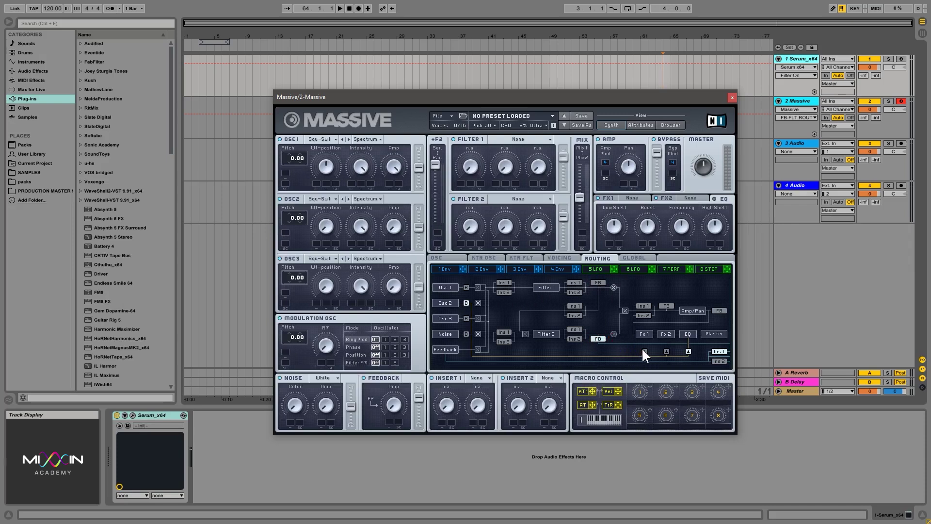
Step: Take the feedback before and then after Amp/Pan, and return the feedback's filter routing fader to the middle
left_click(666, 307)
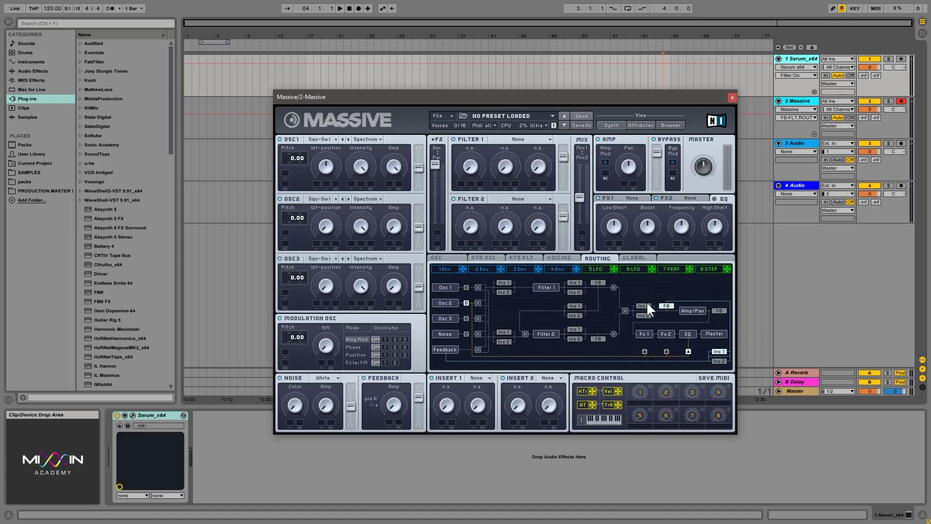
left_click(719, 311)
left_click_drag(628, 178, 628, 191)
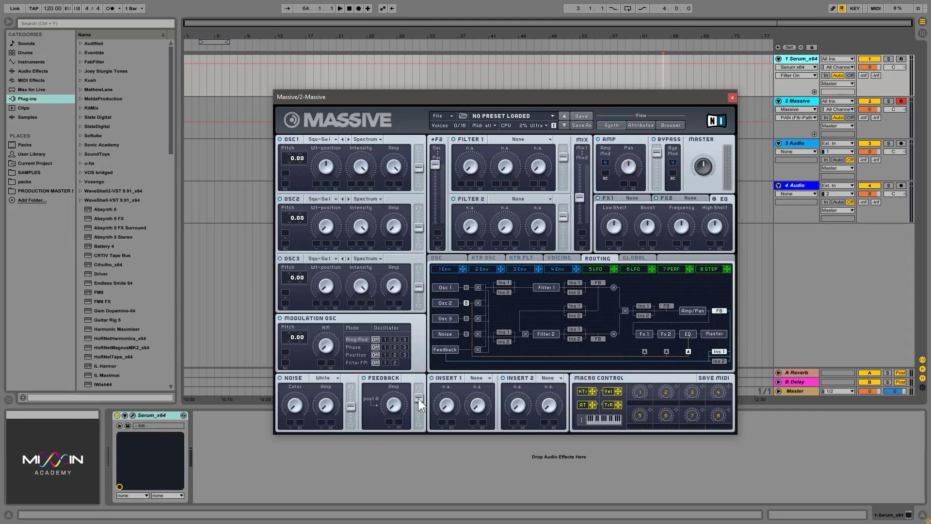
left_click_drag(418, 398, 399, 377)
Step: Try the feedback source at Filter 1, Filter 2, before Amp/Pan and after Amp/Pan
left_click(598, 282)
left_click(668, 305)
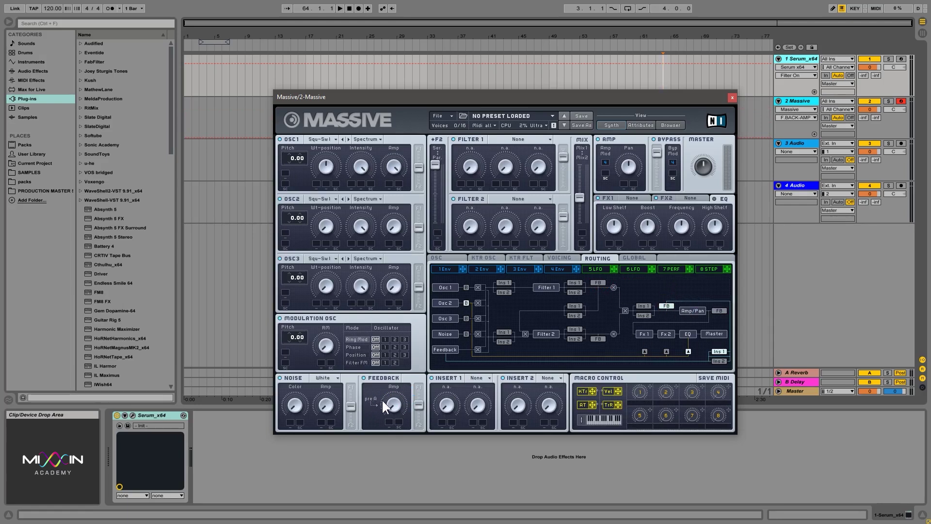
left_click(597, 337)
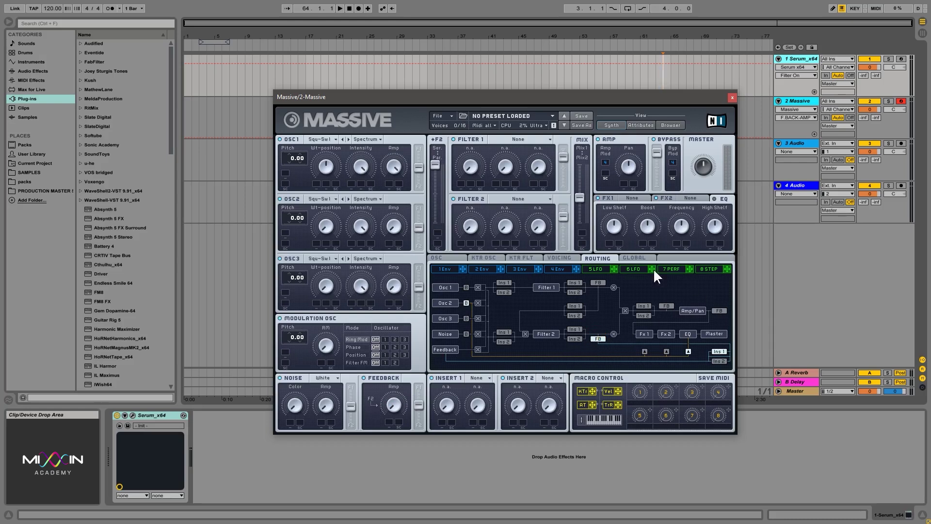
left_click(599, 283)
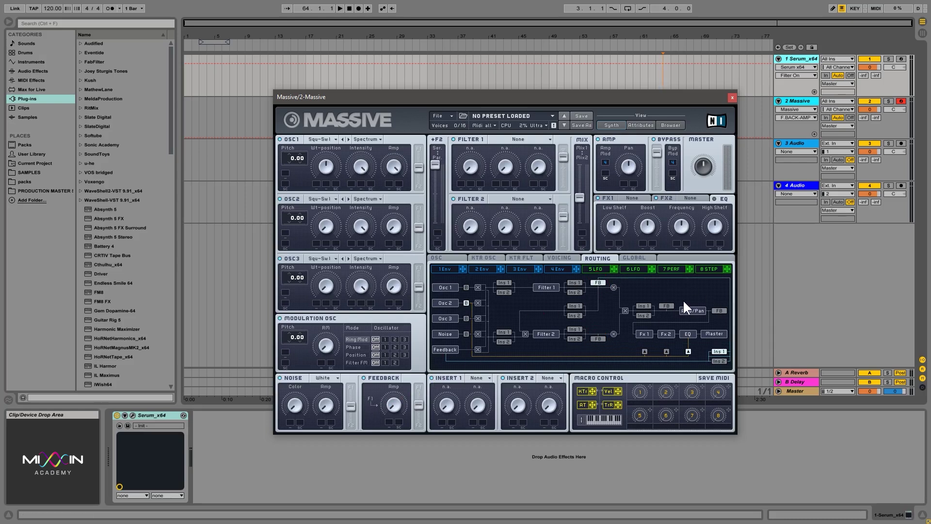
left_click(667, 305)
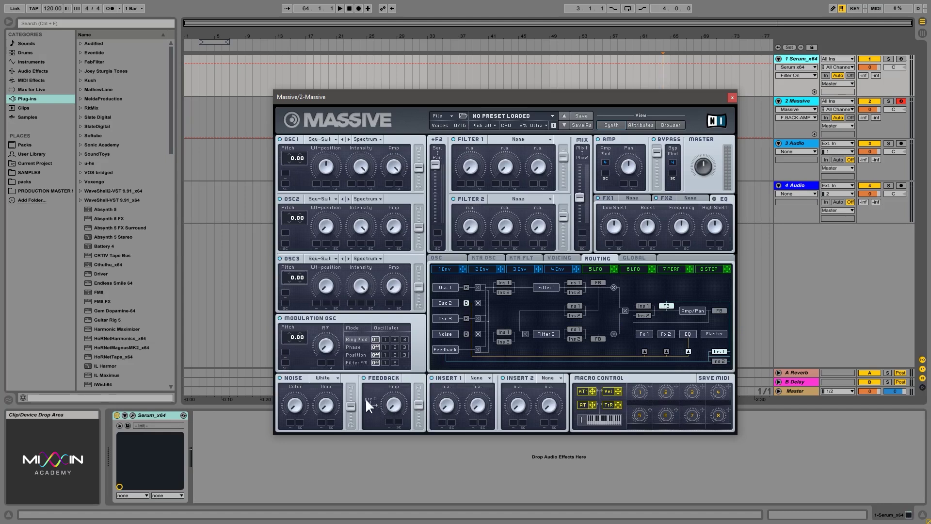
left_click(719, 310)
Step: Turn the feedback source off after trying Filter 1, Filter 2 and the point before Amp/Pan
left_click(598, 288)
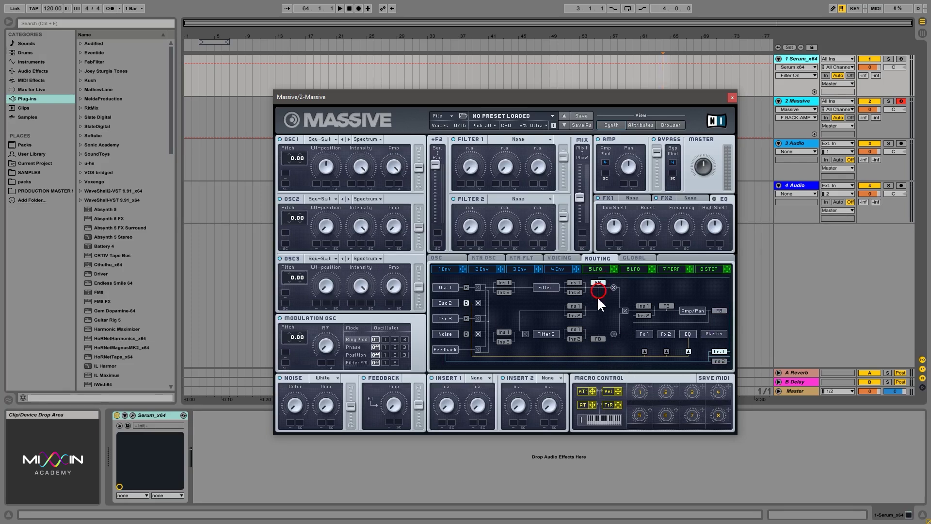
left_click(601, 339)
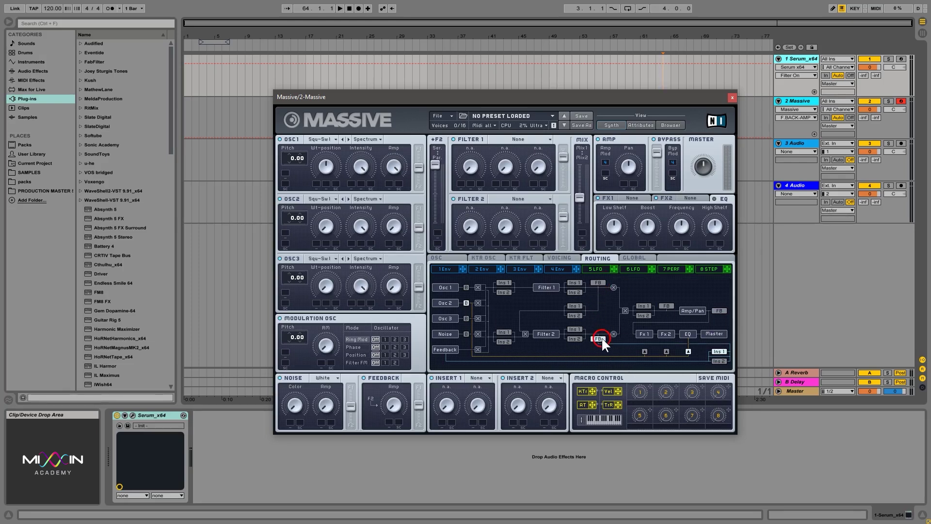
left_click(667, 305)
left_click(663, 303)
Step: Lower the bypass level fully, select the Massive track, and raise the bypass level back to maximum
left_click(396, 164)
left_click_drag(656, 152, 655, 215)
left_click(790, 102)
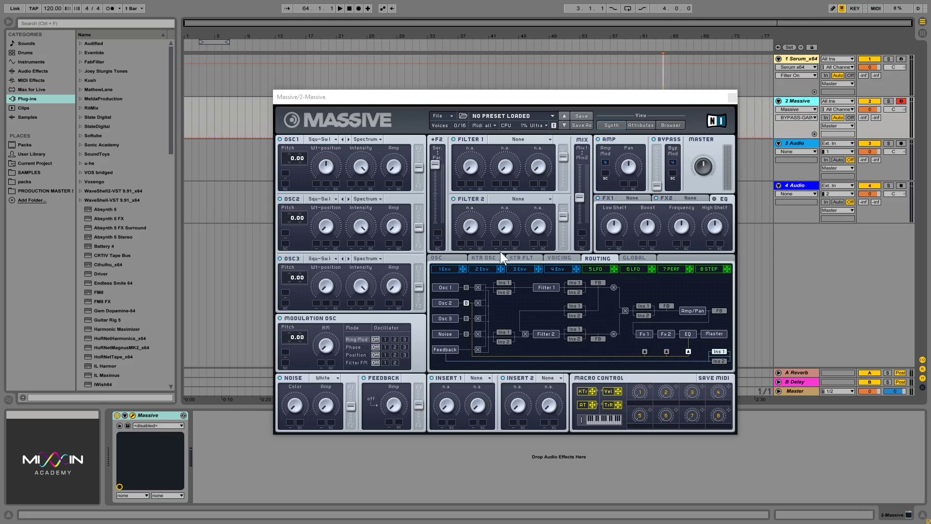
left_click_drag(657, 185, 662, 147)
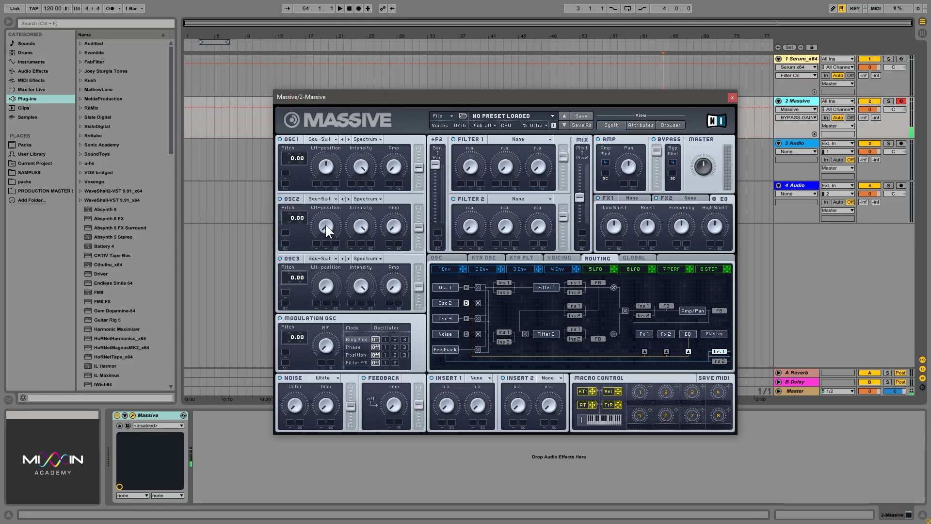
Step: Load Flanger Positive into FX1 and Phaser into FX2, and raise the flanger's dry/wet
left_click(633, 199)
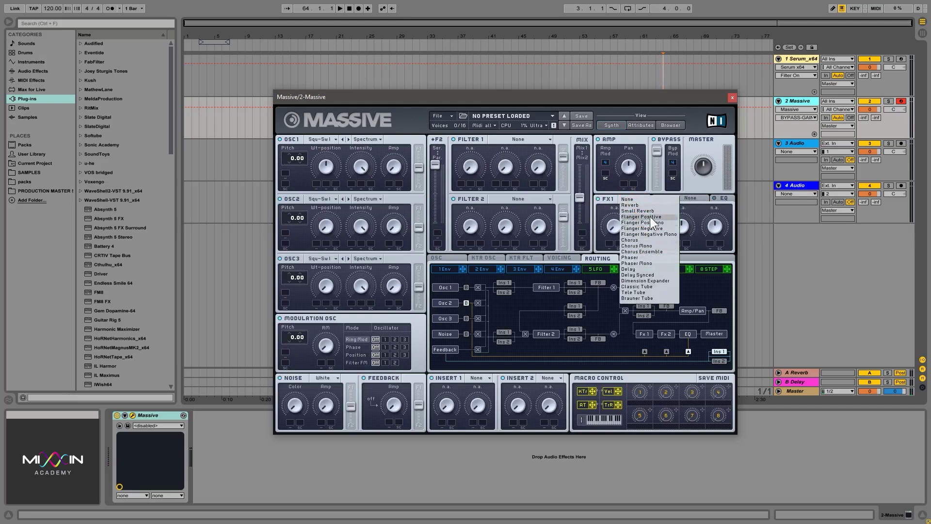
left_click(650, 217)
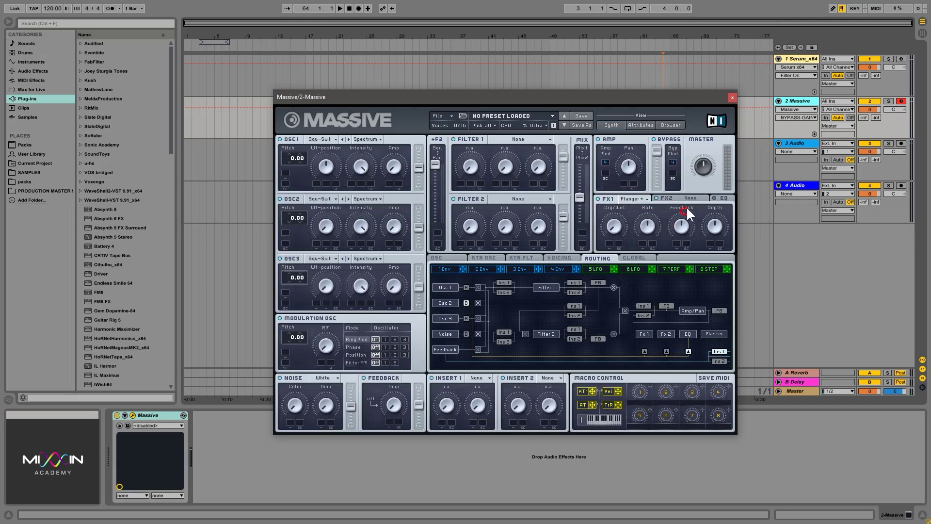
left_click(695, 198)
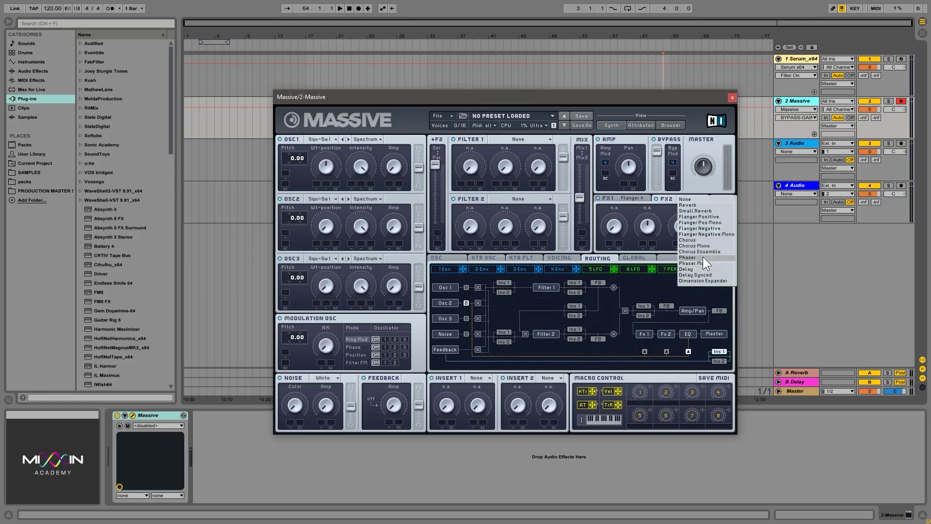
left_click(703, 257)
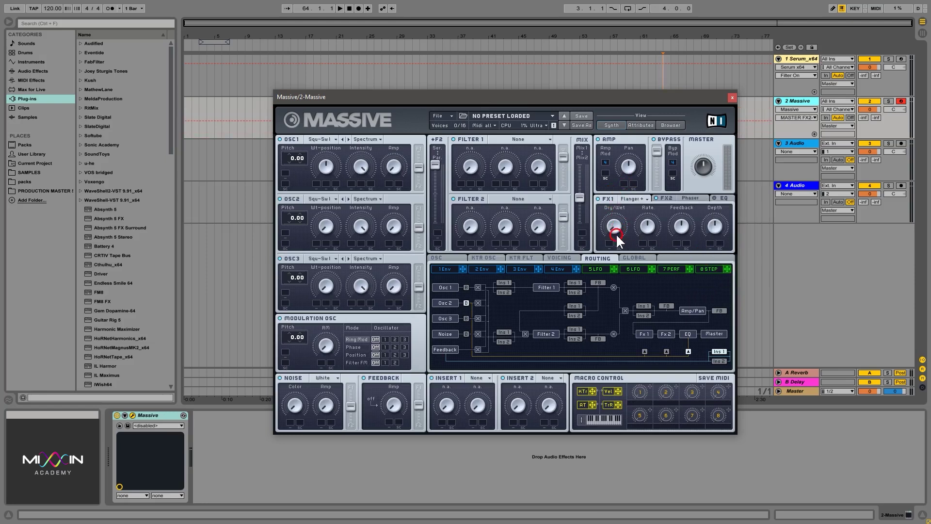
left_click_drag(616, 234, 624, 193)
Step: Try the bypass return after Fx 2 and after Fx 1, put it back after the EQ, and show the EQ settings
left_click(661, 353)
left_click(666, 197)
left_click(661, 311)
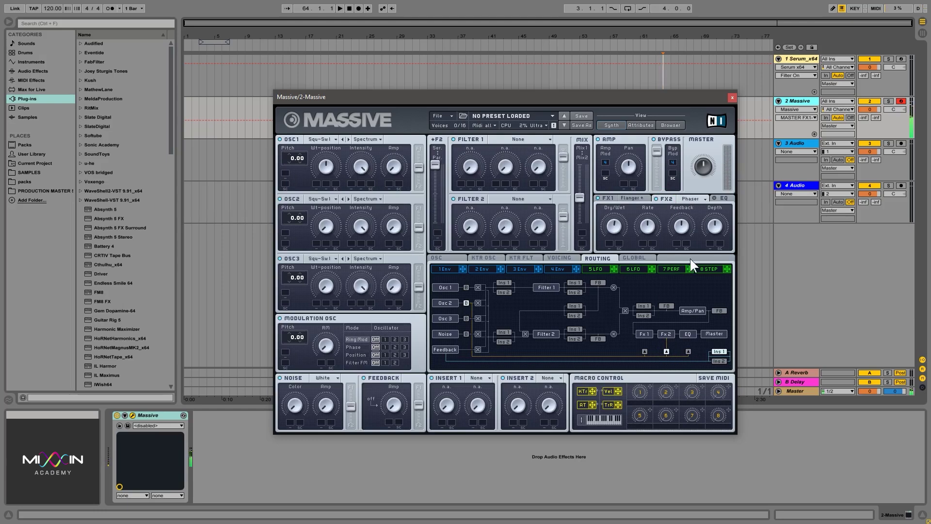
left_click(644, 351)
left_click(616, 197)
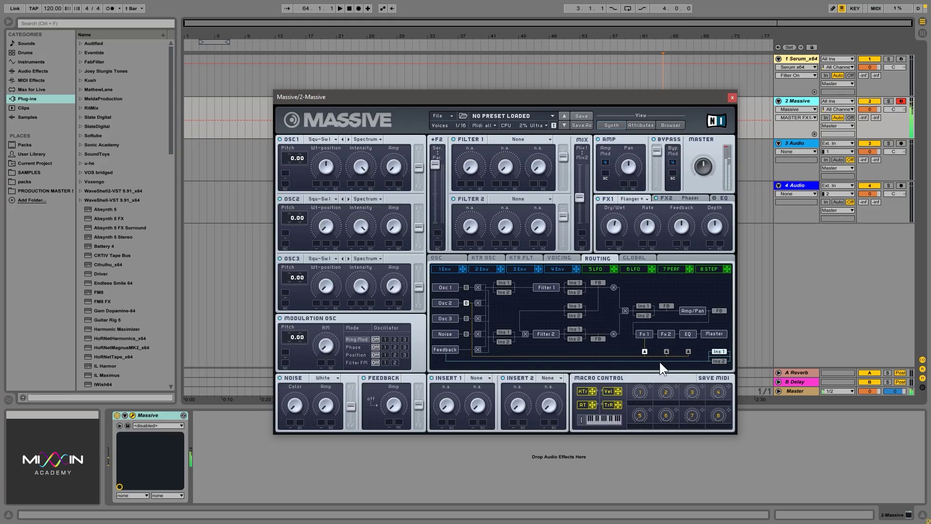
left_click(688, 351)
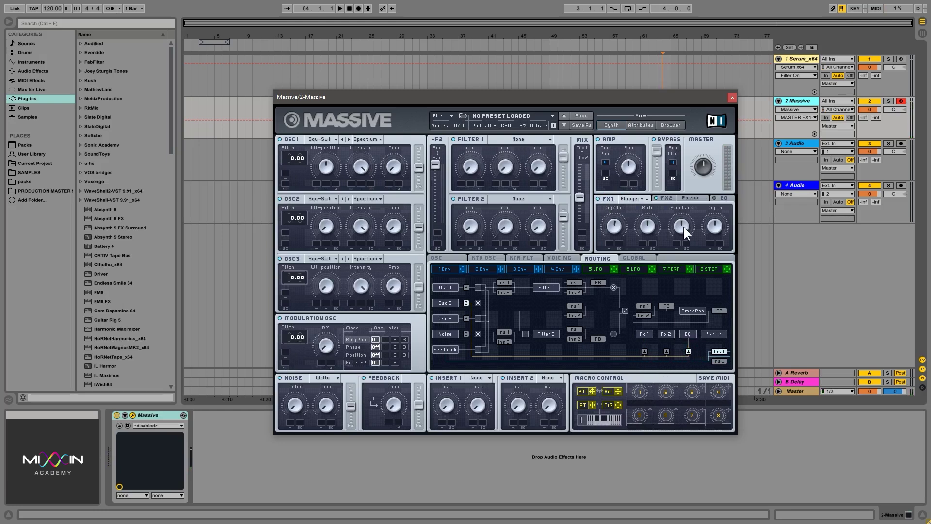
left_click(724, 198)
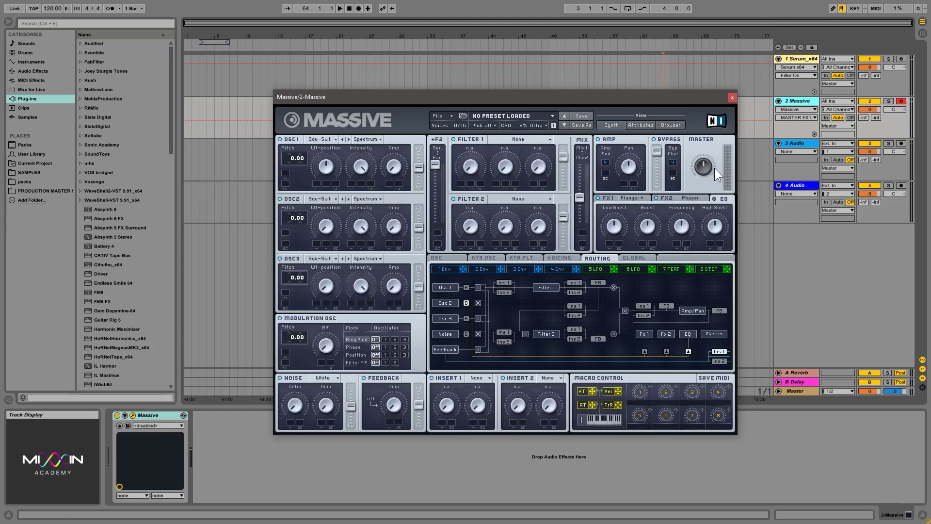
Step: Lower the bypass level fully, and set Filter 1 to Lowpass 4 with a higher cutoff
left_click(657, 155)
left_click_drag(658, 164, 657, 194)
left_click(518, 140)
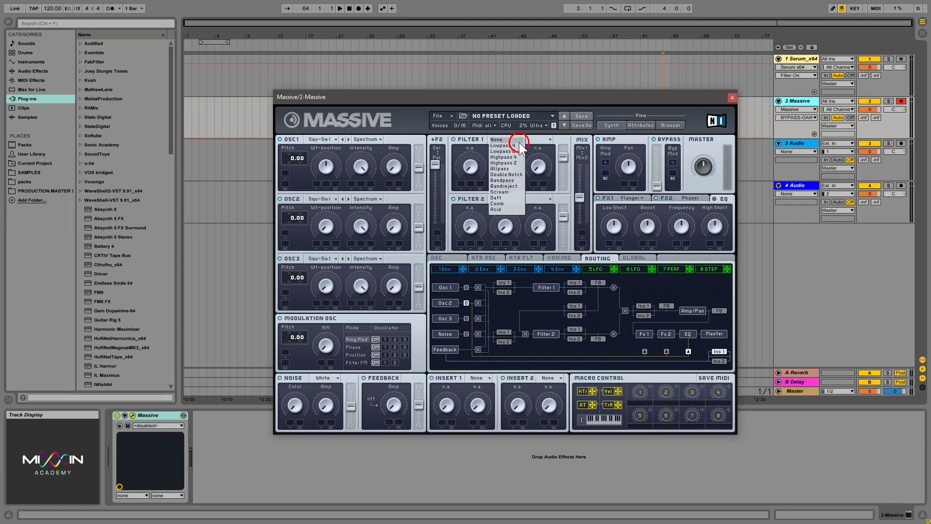
left_click(509, 145)
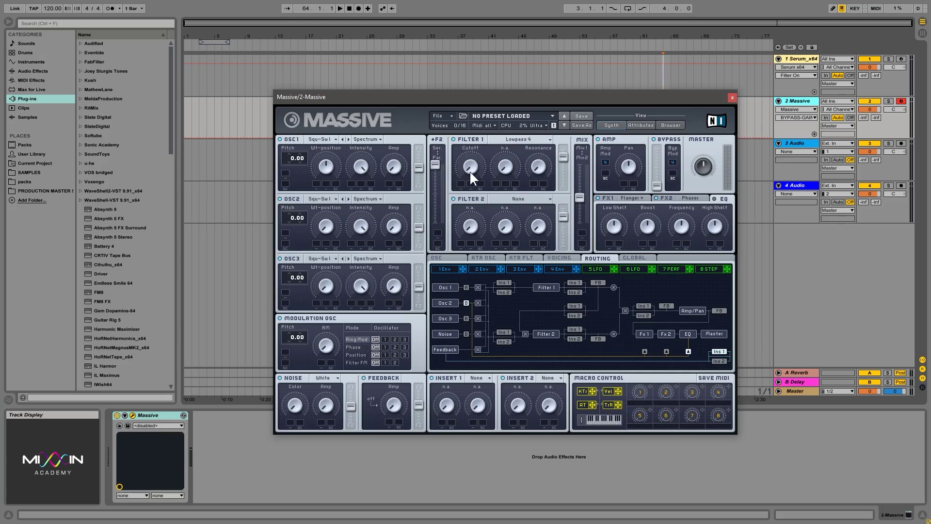
left_click_drag(471, 174, 476, 124)
Step: With Osc 1's amp raised, take the feedback after Amp/Pan and adjust the feedback amp
left_click_drag(394, 170, 412, 47)
left_click(598, 282)
left_click(721, 312)
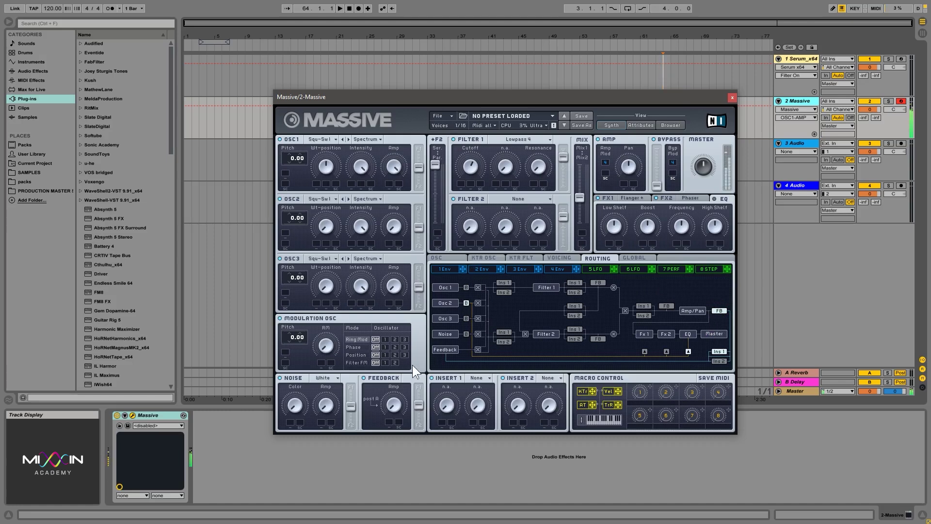
left_click(393, 389)
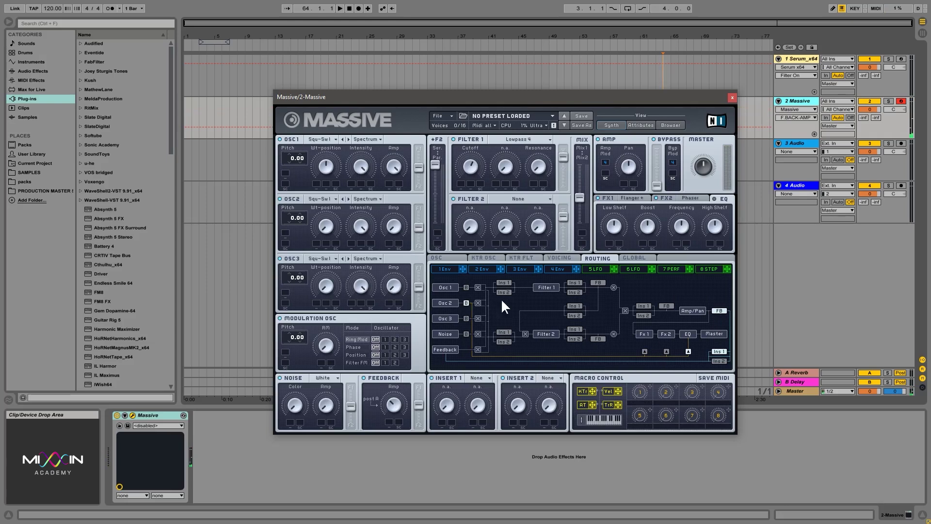
Step: Vary Filter 1's cutoff and resonance against the feedback signal
left_click(474, 167)
left_click(706, 167)
left_click(471, 166)
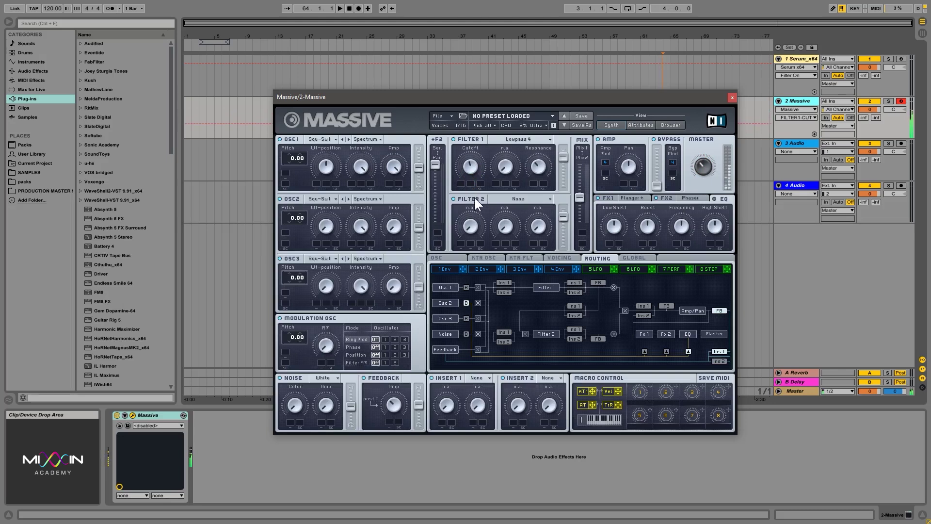
left_click_drag(538, 166, 540, 157)
left_click(468, 187)
left_click_drag(469, 190, 473, 216)
left_click_drag(539, 162, 542, 223)
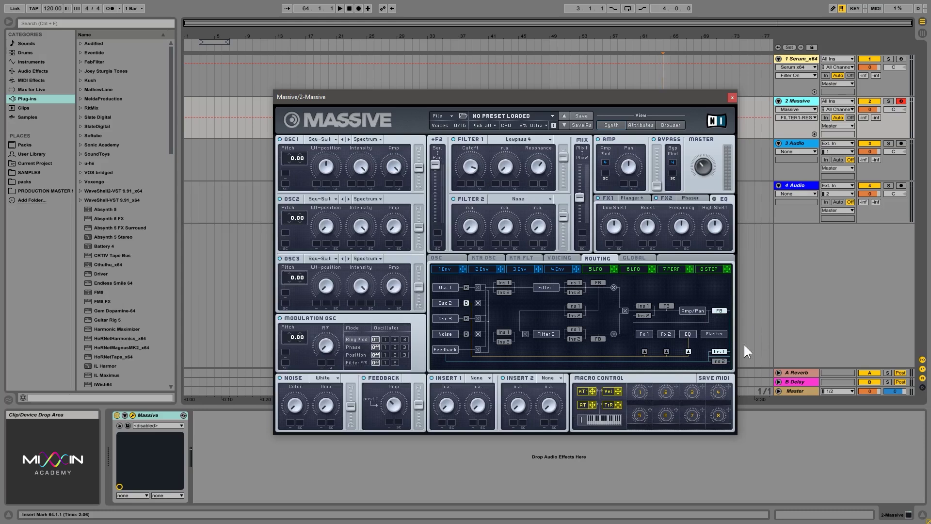
Step: Load Simple Delay into Insert 1 and vary its dry/wet and time together with the feedback amp
left_click(395, 392)
left_click(482, 378)
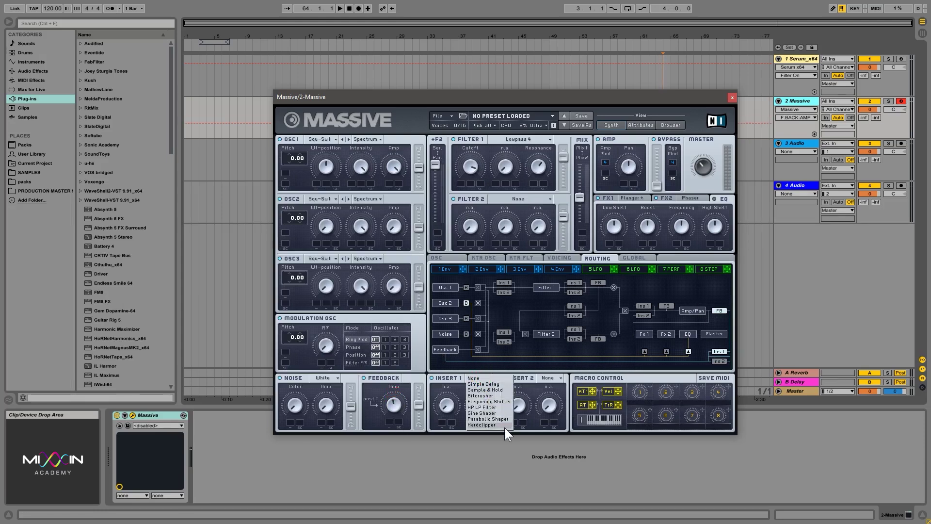
left_click(489, 384)
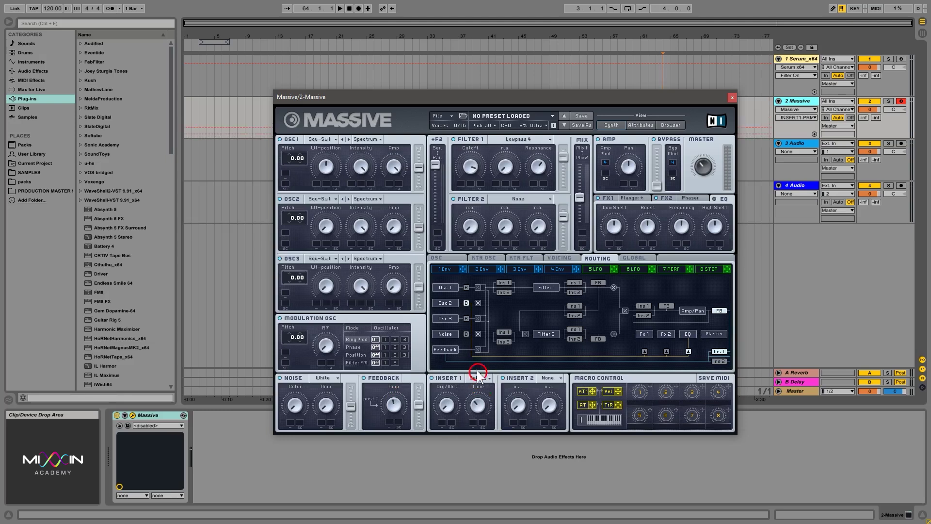
left_click(446, 405)
left_click(485, 394)
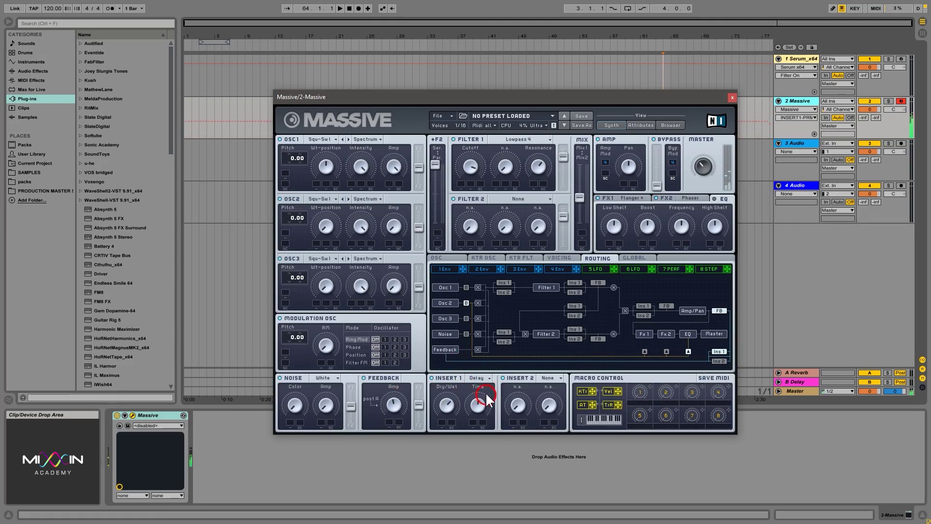
left_click(396, 404)
left_click(449, 410)
left_click(481, 411)
Step: Try Parabolic Shaper in Insert 1, replace it with Hardclipper, and adjust its dry/wet against Filter 1's cutoff
left_click(473, 378)
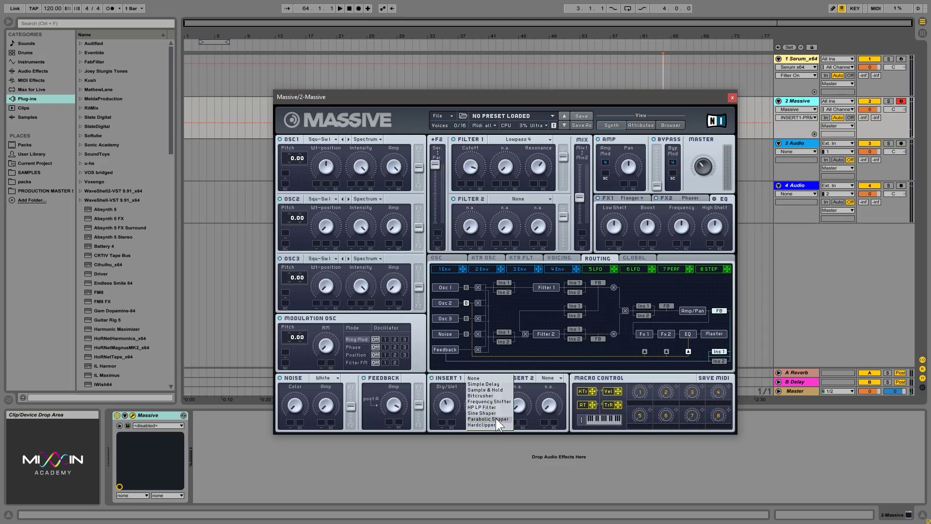
left_click(497, 418)
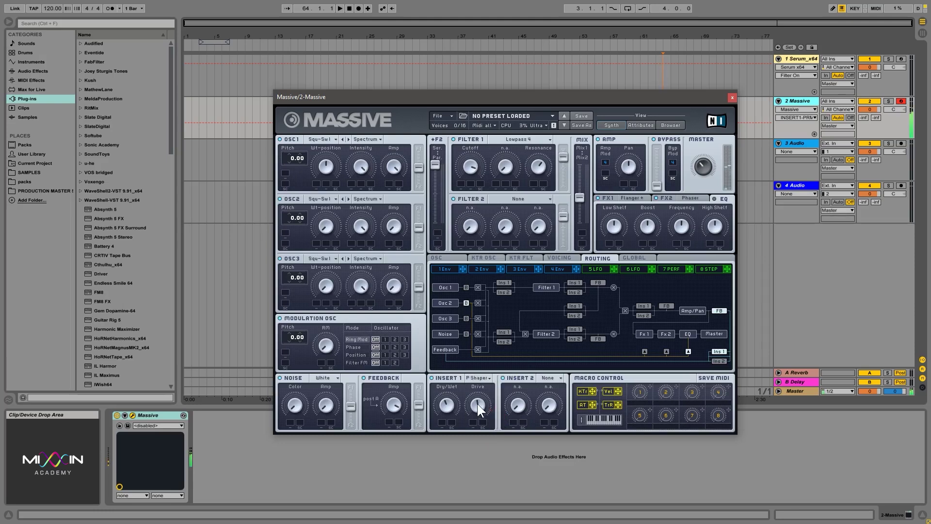
left_click(482, 377)
left_click(491, 424)
left_click(448, 405)
left_click_drag(447, 405, 449, 387)
left_click(467, 172)
Step: In the routing overview, keep the bypass return after the EQ, and move the filter routing fader to parallel and the Mix fader near the middle
left_click(603, 259)
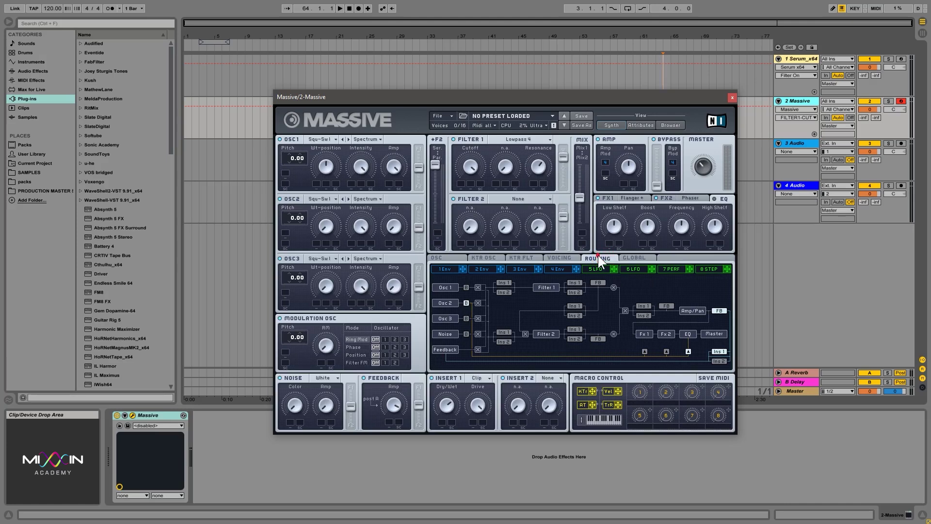
left_click(688, 349)
left_click_drag(431, 162, 441, 238)
left_click_drag(579, 198, 583, 196)
Step: Try the bypass source at Osc 1, Osc 2 and Osc 3 with its level at minimum, and toggle the bypass off and on
left_click_drag(656, 187, 660, 227)
left_click(467, 287)
left_click(467, 302)
left_click(465, 317)
left_click_drag(650, 182, 662, 188)
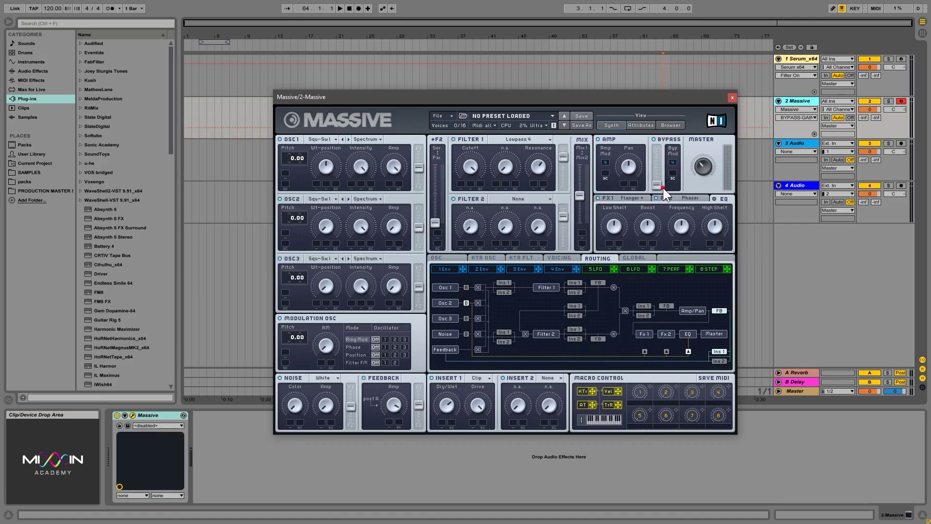
left_click(654, 139)
left_click(654, 140)
Step: Toggle the feedback section and take the feedback at Filter 1 and then before Amp/Pan
left_click(364, 378)
left_click(597, 282)
left_click(666, 305)
left_click(364, 377)
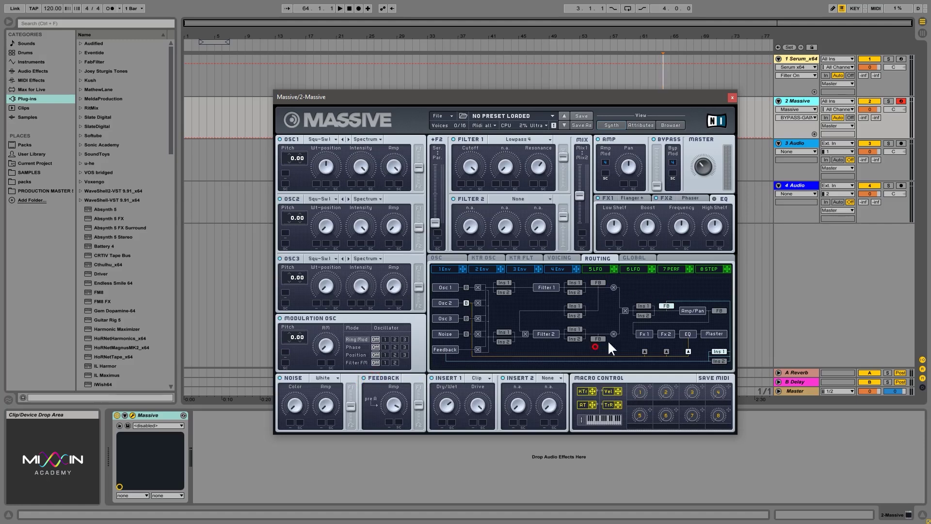